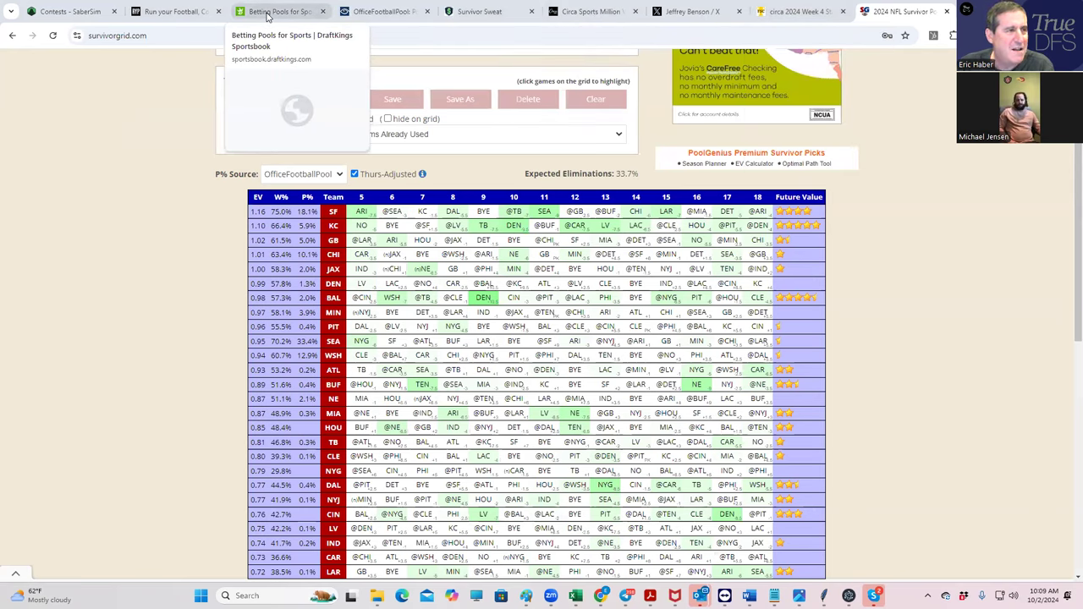
Step: Open the Survivor Sweat dashboard, and bring up the Mini Survivor Pick List (2024) (002) workbook in Excel
click(476, 12)
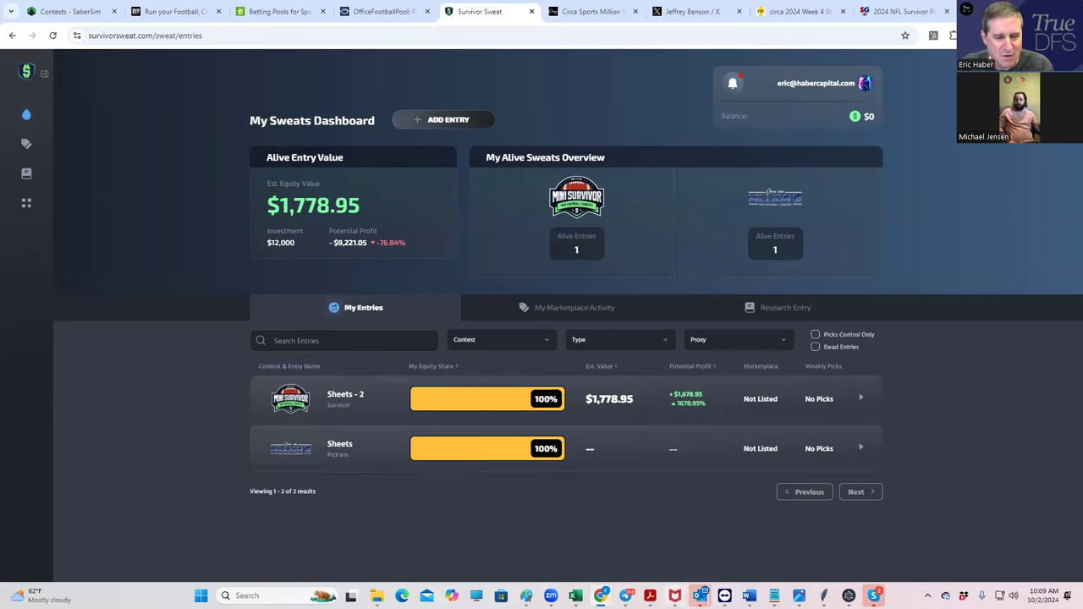
right_click(575, 596)
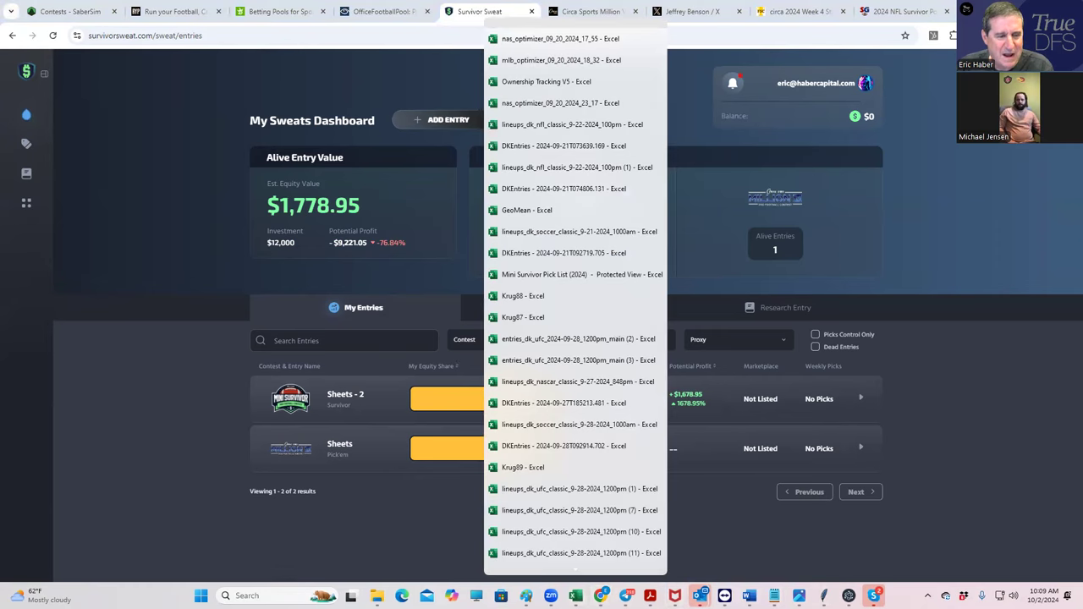
scroll(577, 574, down, 5)
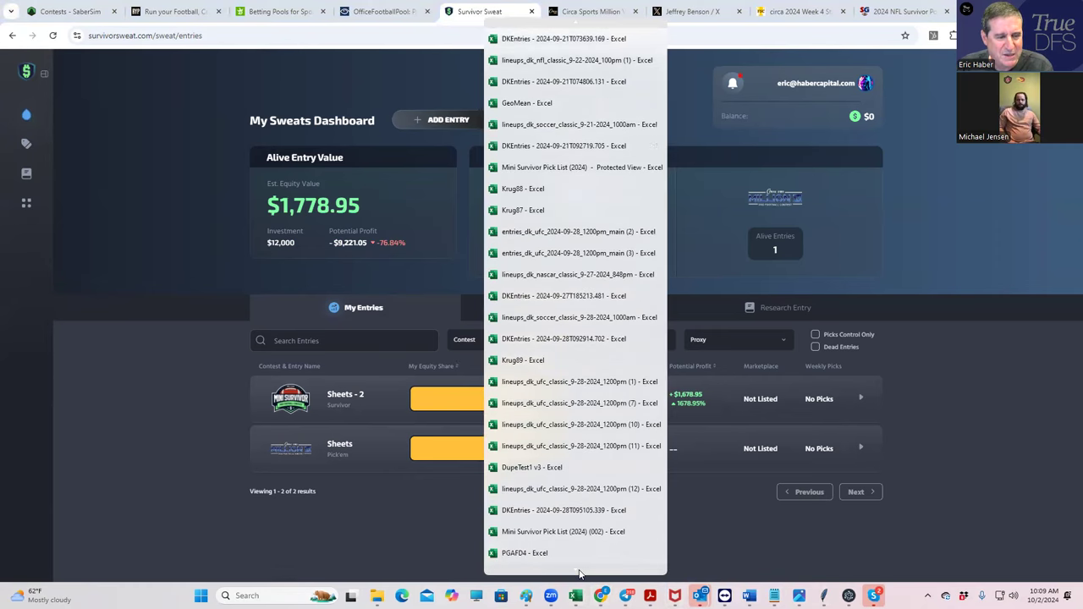
click(571, 510)
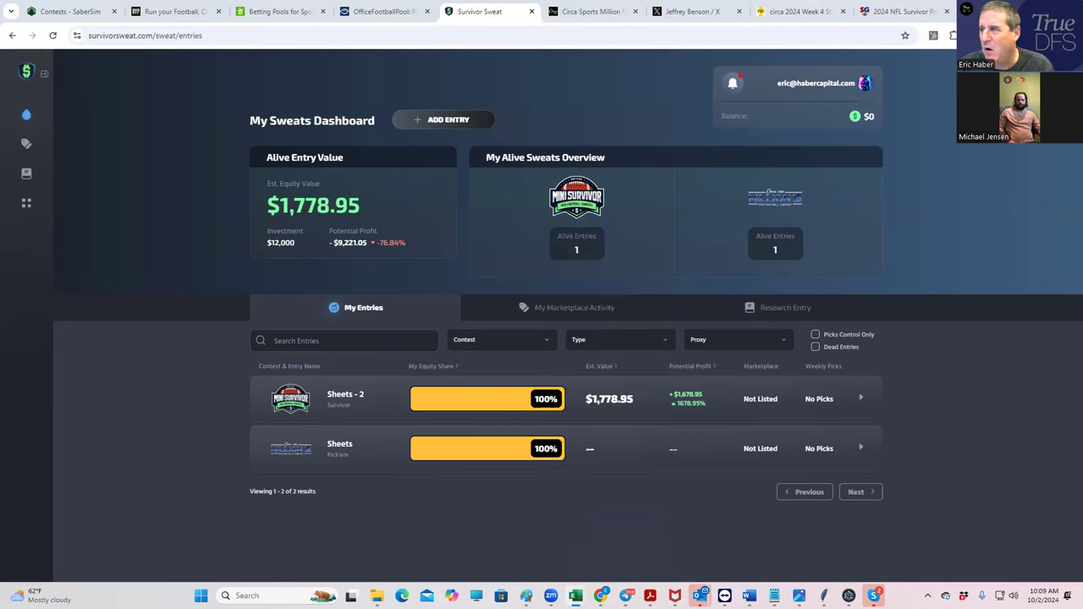
Step: Review each team's Week 1 to Week 4 picks in the pick list, and move the workbook out of the way
scroll(665, 264, down, 2)
scroll(665, 264, up, 2)
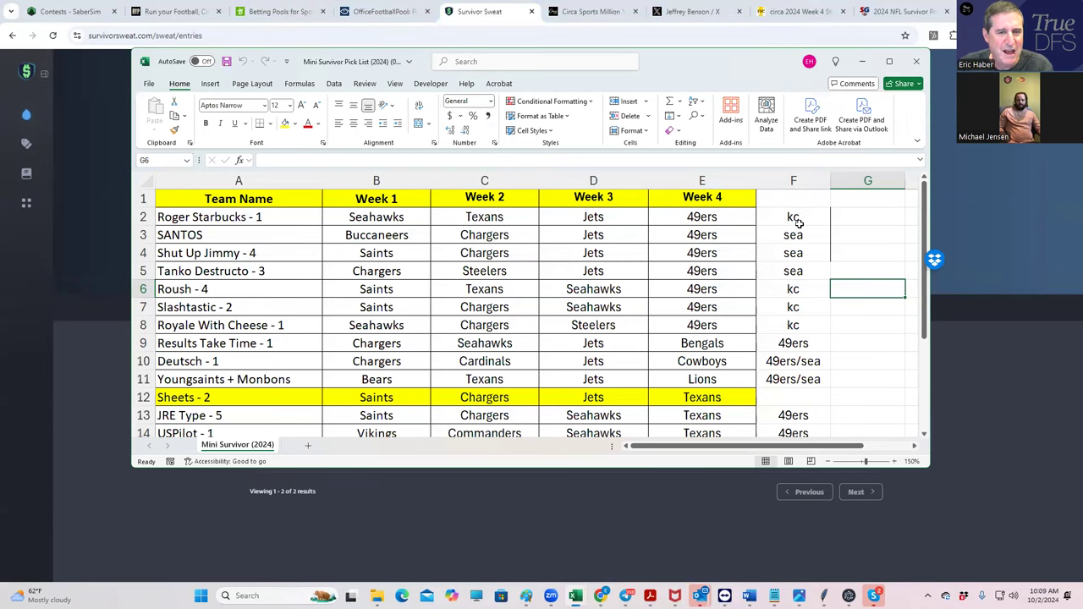
scroll(785, 362, down, 2)
scroll(785, 362, up, 2)
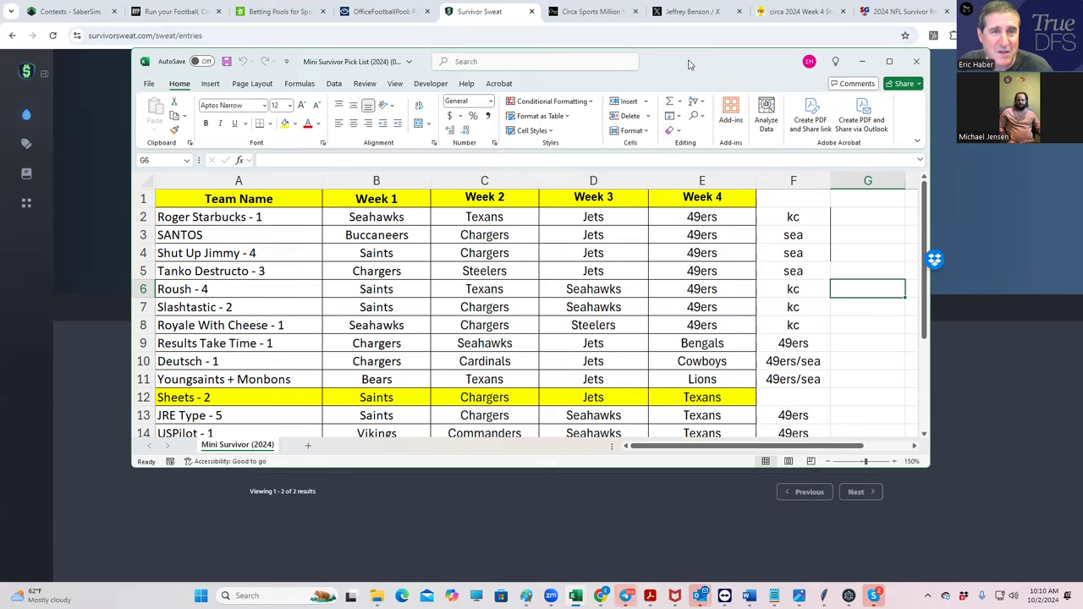
drag(690, 64, 1082, 123)
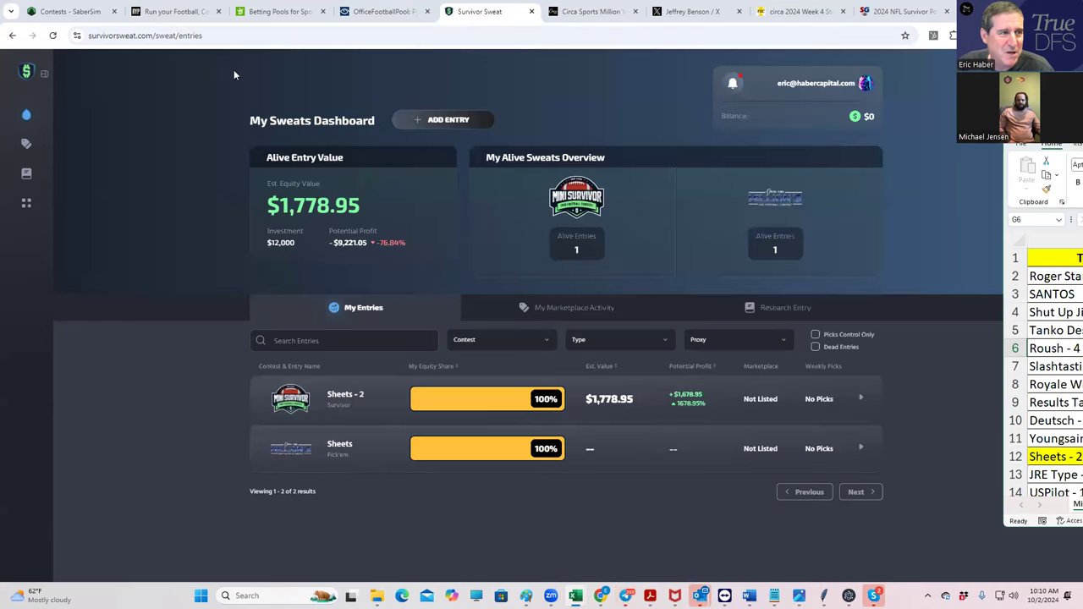
Step: Switch to DraftKings Pools and view the standings of the $1.5M+ Main Event NFL Survivor Pool
click(269, 15)
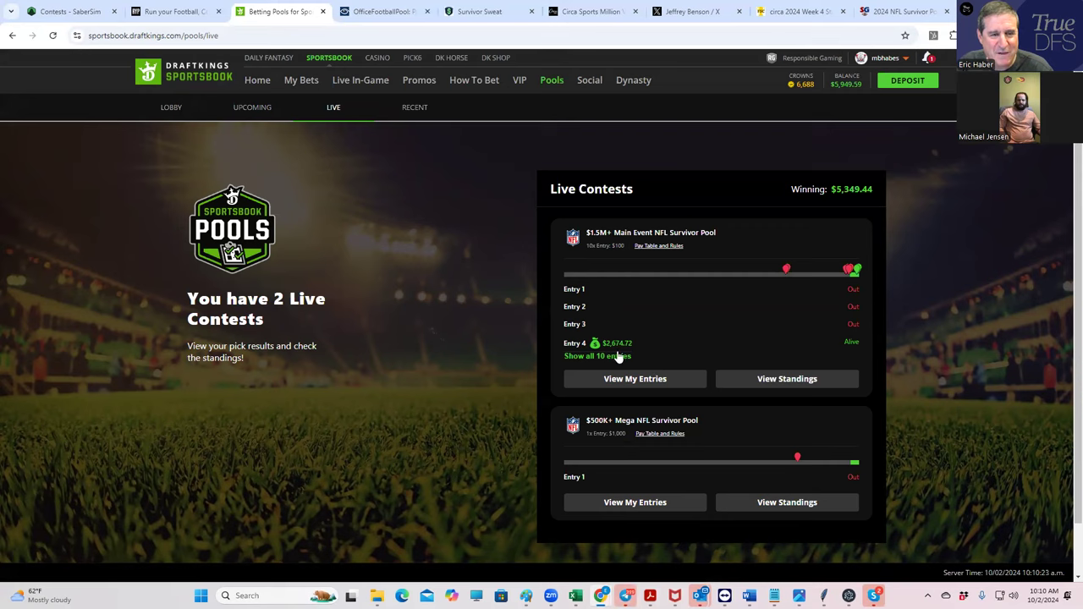
click(765, 382)
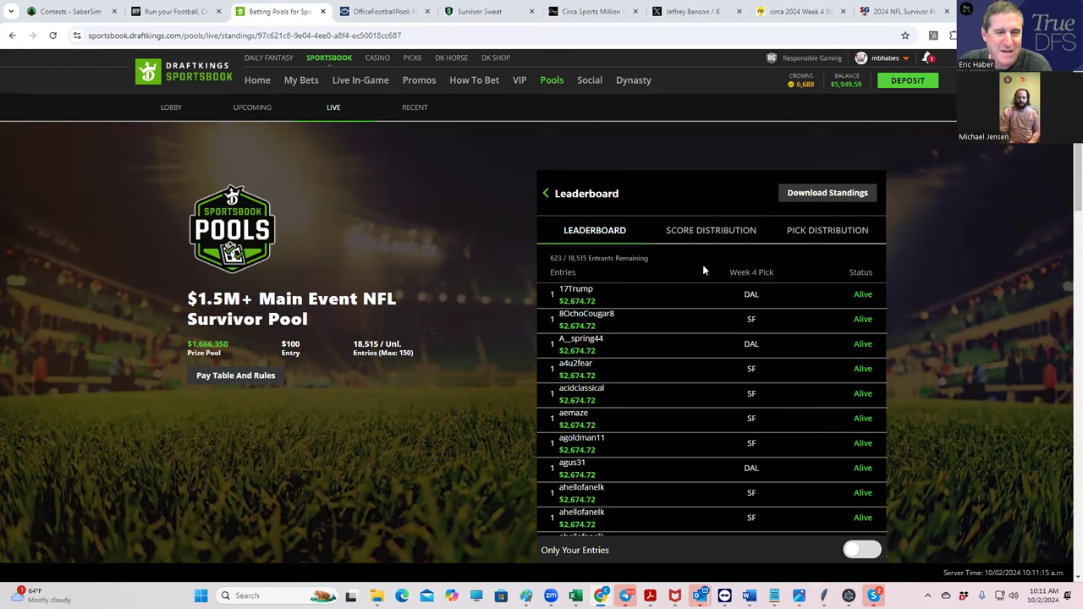
click(547, 195)
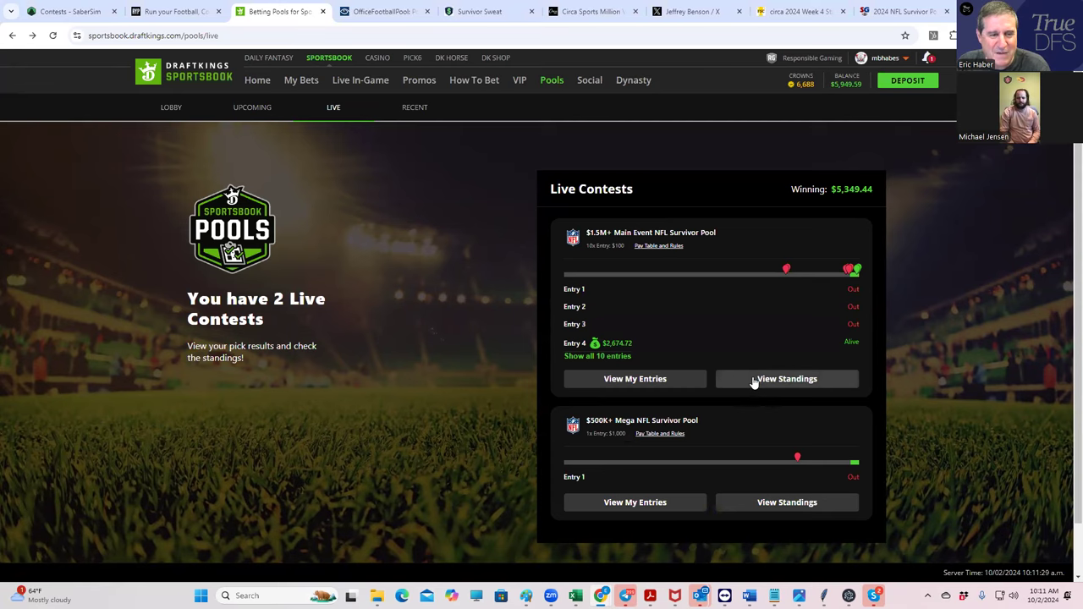
Step: Review the weekly picks of Entry 4 and Entry 10 in the $1.5M+ Main Event NFL Survivor Pool
click(610, 380)
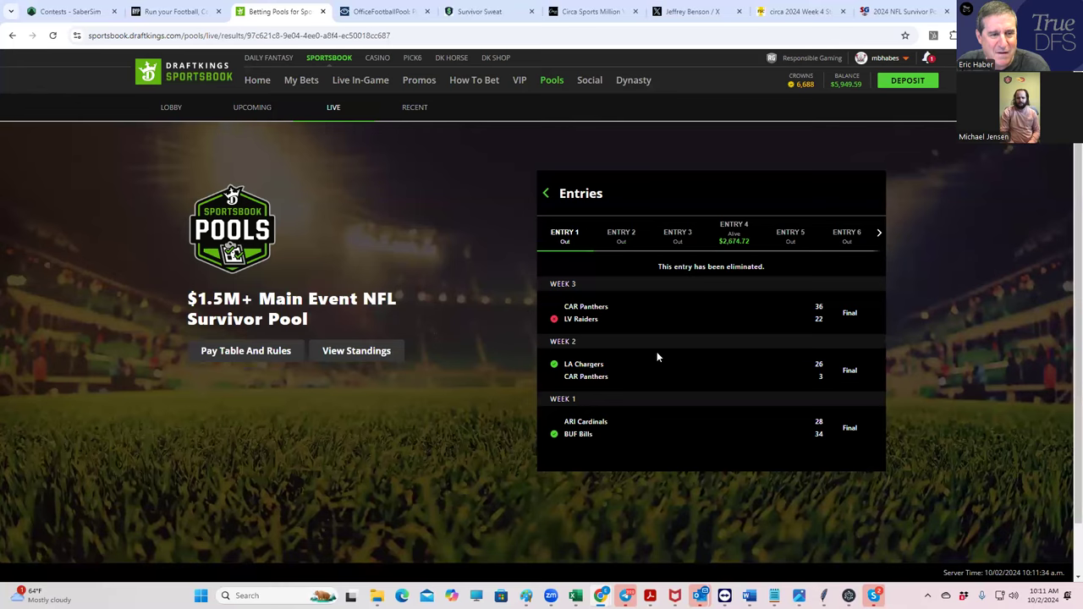
click(722, 245)
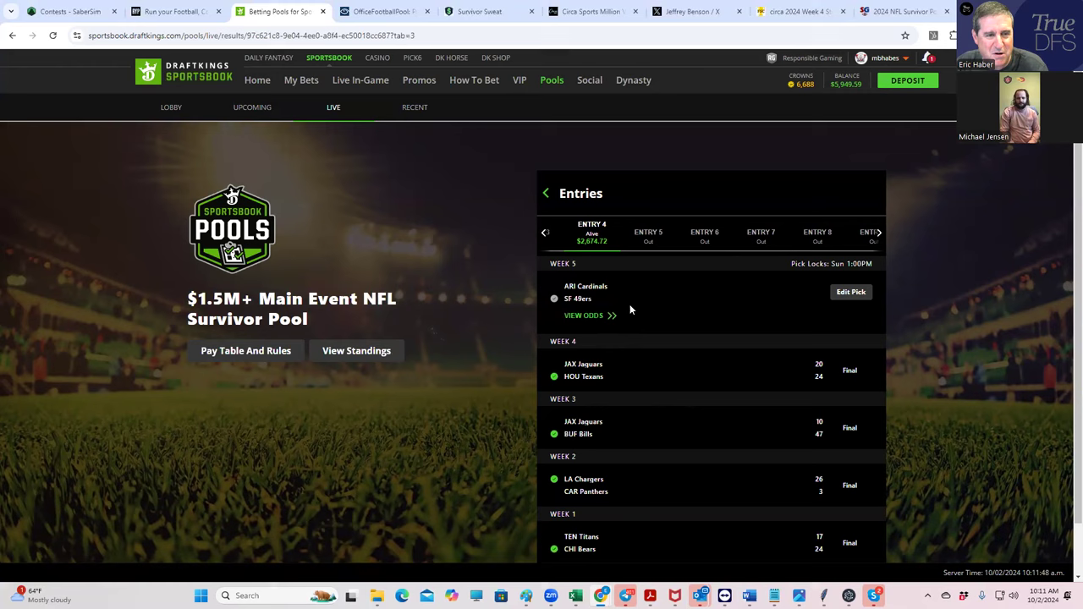
click(879, 233)
click(870, 239)
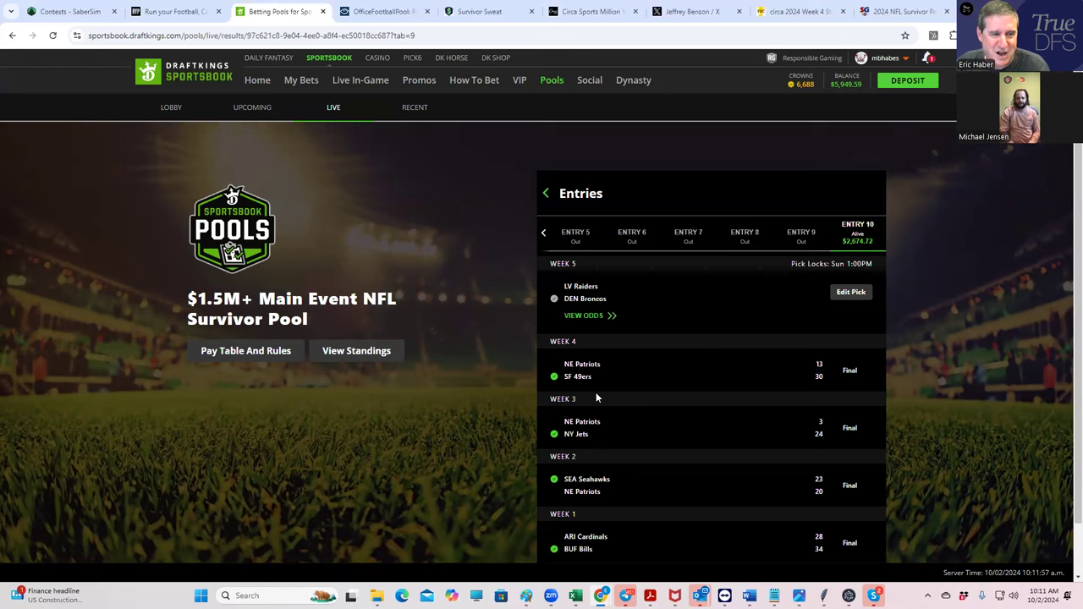
Step: Switch to OfficeFootballPool, check the poolwide summary, and show the pick history on the Week 5 picksheet
click(394, 12)
click(275, 12)
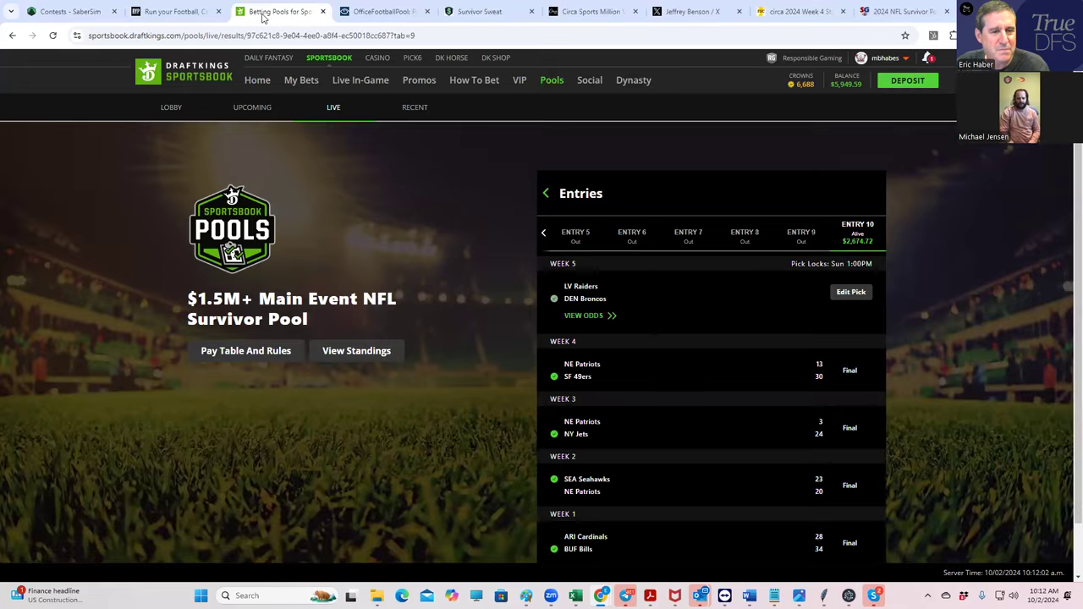
click(366, 12)
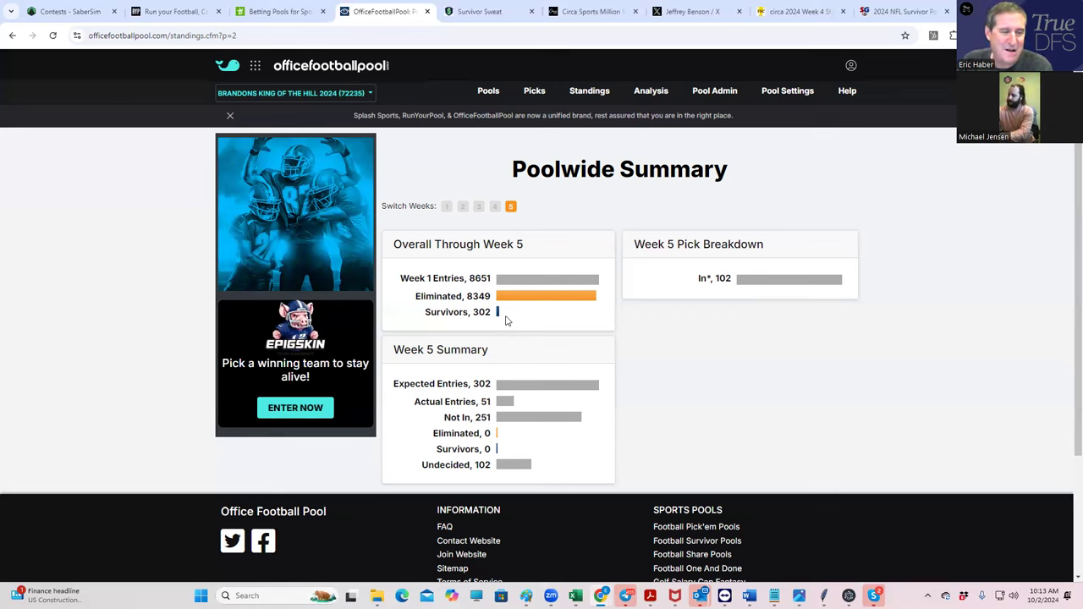
click(536, 93)
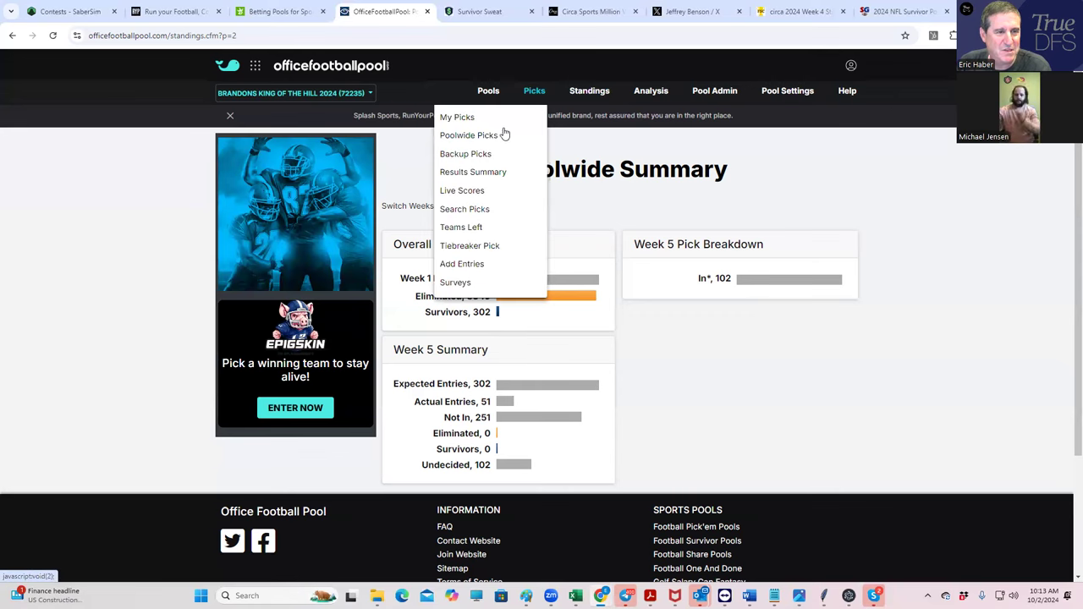
click(464, 122)
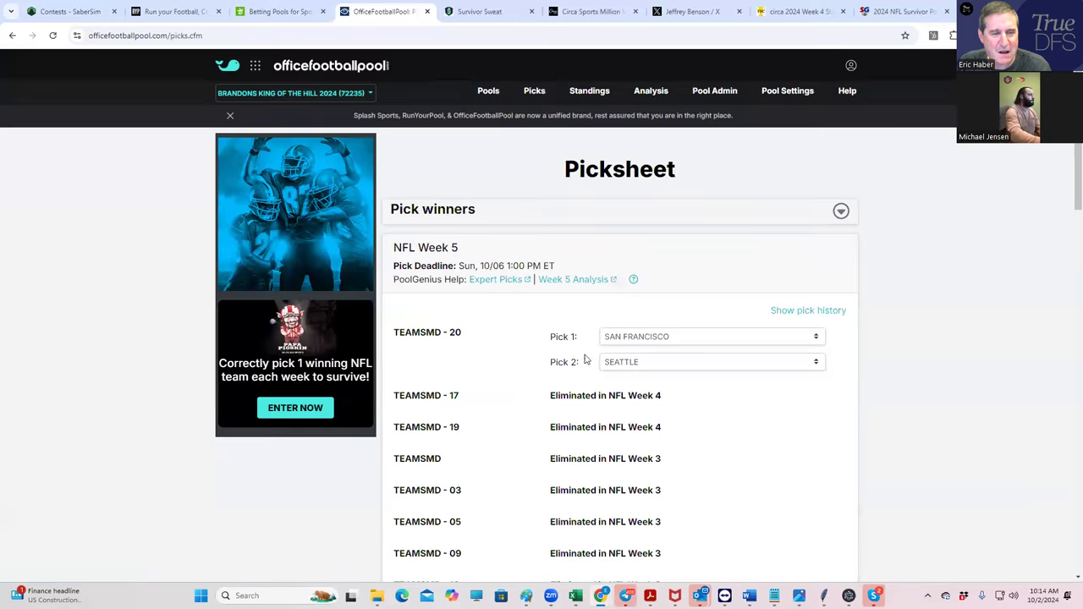
click(781, 311)
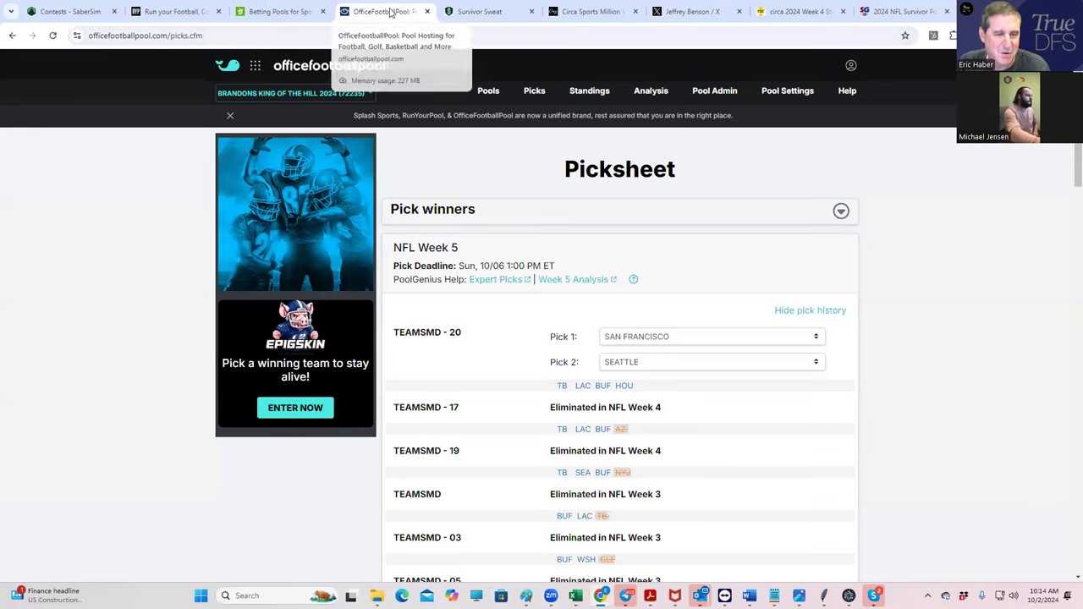
Step: Switch to RunYourPool and review the picks across all of the Sheets entries
click(168, 17)
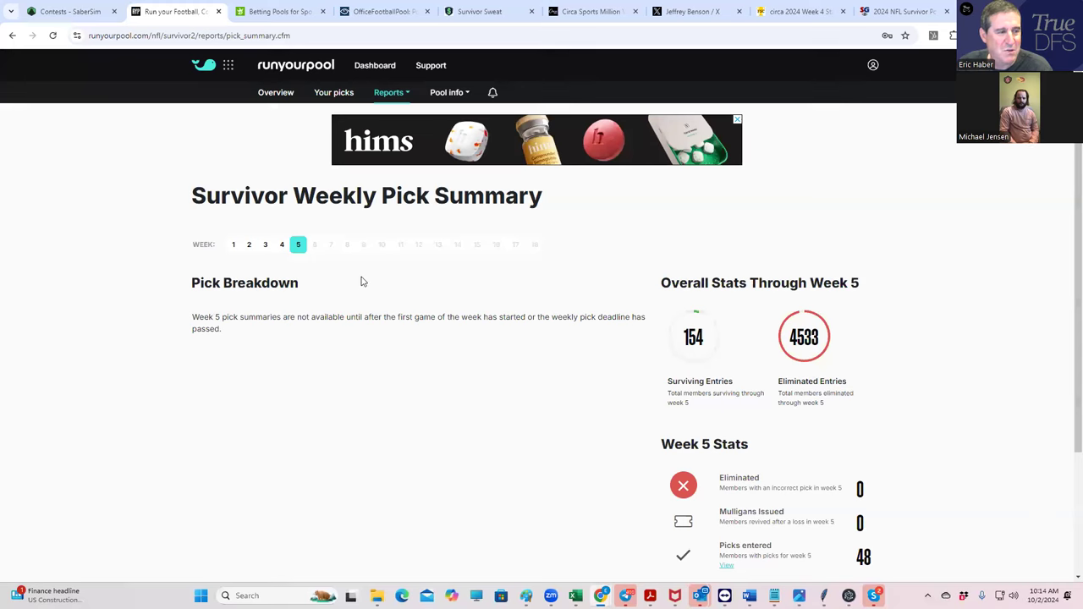
click(339, 92)
scroll(432, 338, down, 2)
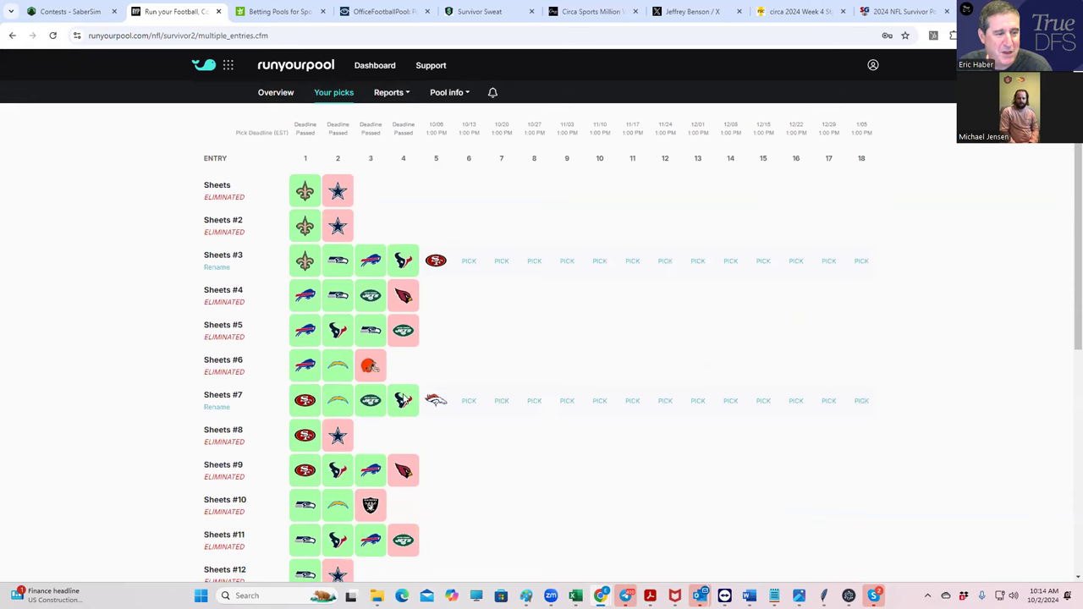
scroll(432, 442, down, 2)
scroll(426, 459, down, 3)
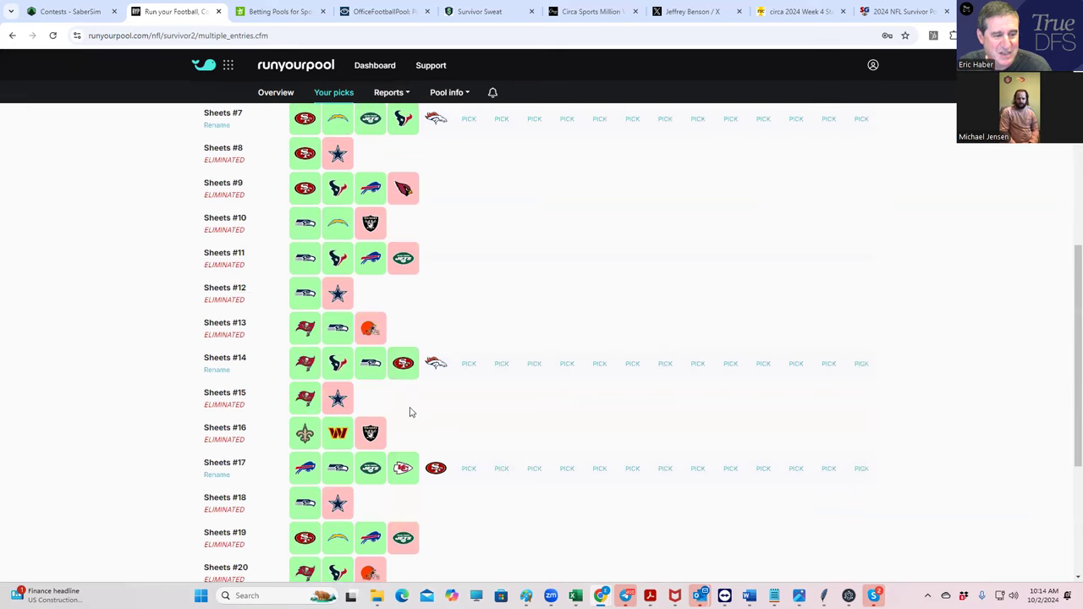
scroll(411, 471, down, 3)
scroll(432, 432, up, 11)
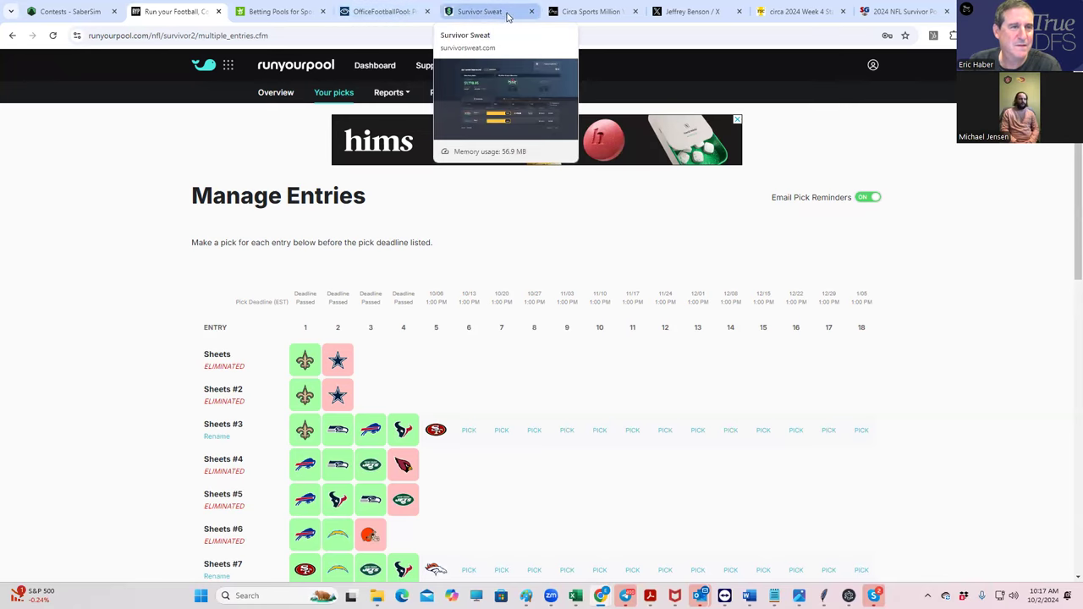
Step: Look over the Circa Sports Million prizes and the Circa 2024 Week 4 standings
click(569, 13)
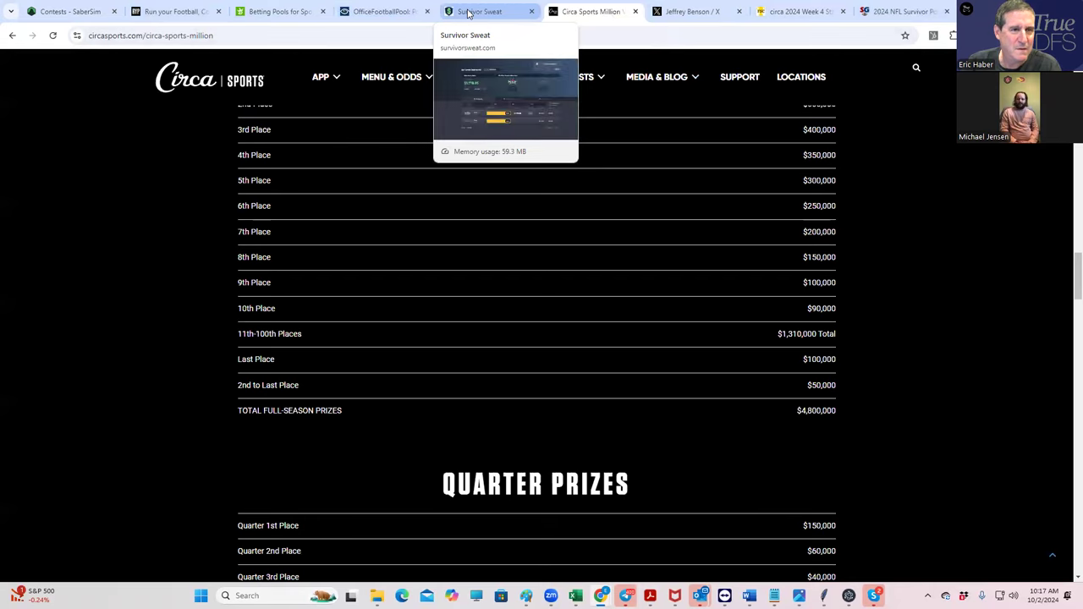
click(791, 15)
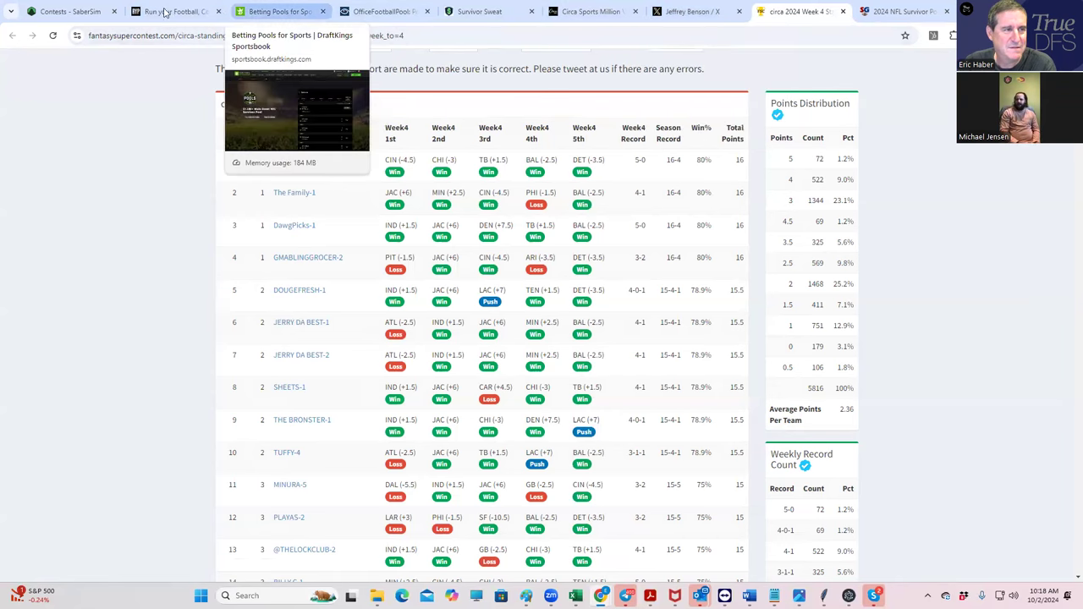
Step: Mark SF, KC and SEA as already used teams in SurvivorGrid's Week 5 grid
click(918, 14)
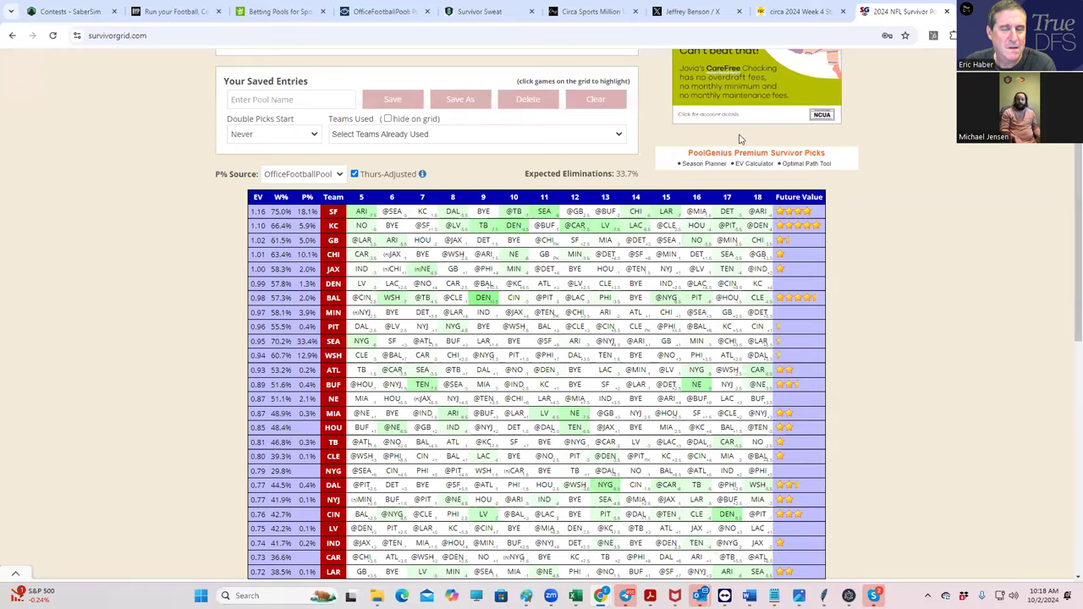
scroll(1068, 159, up, 2)
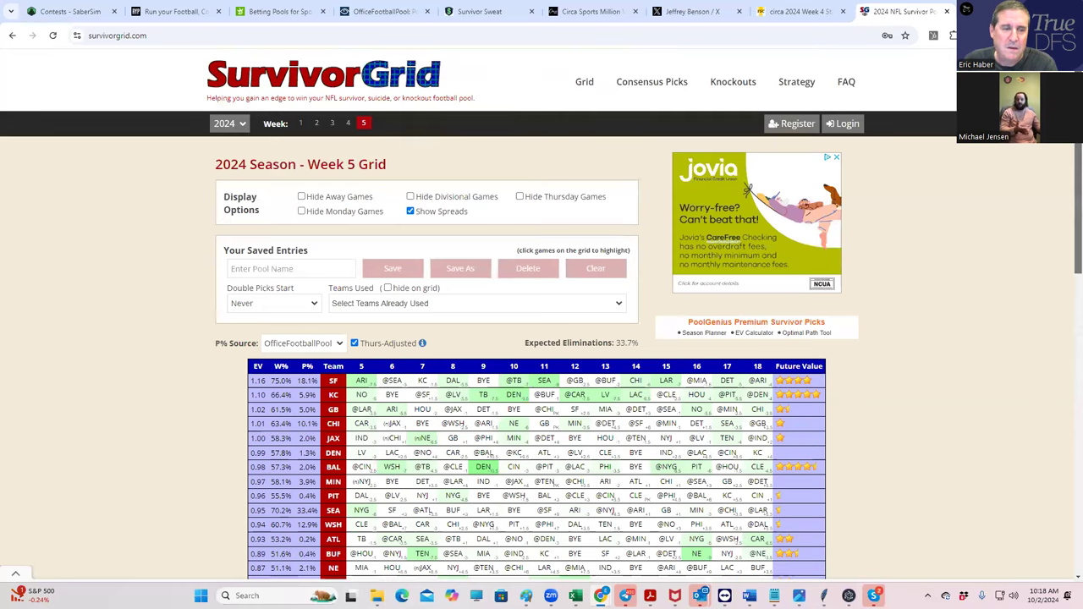
scroll(1068, 159, down, 1)
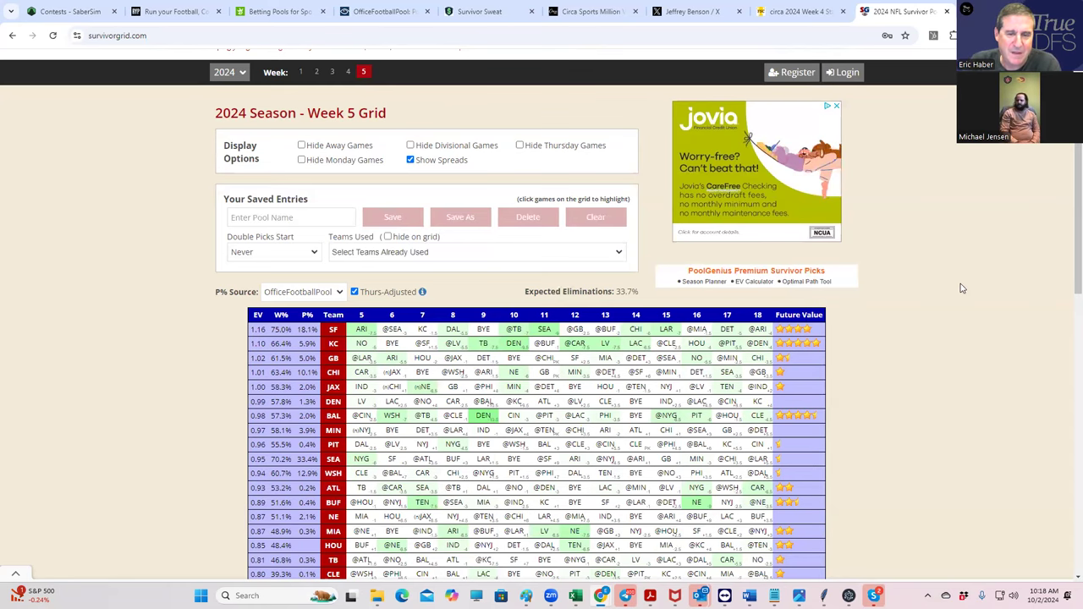
scroll(960, 285, down, 2)
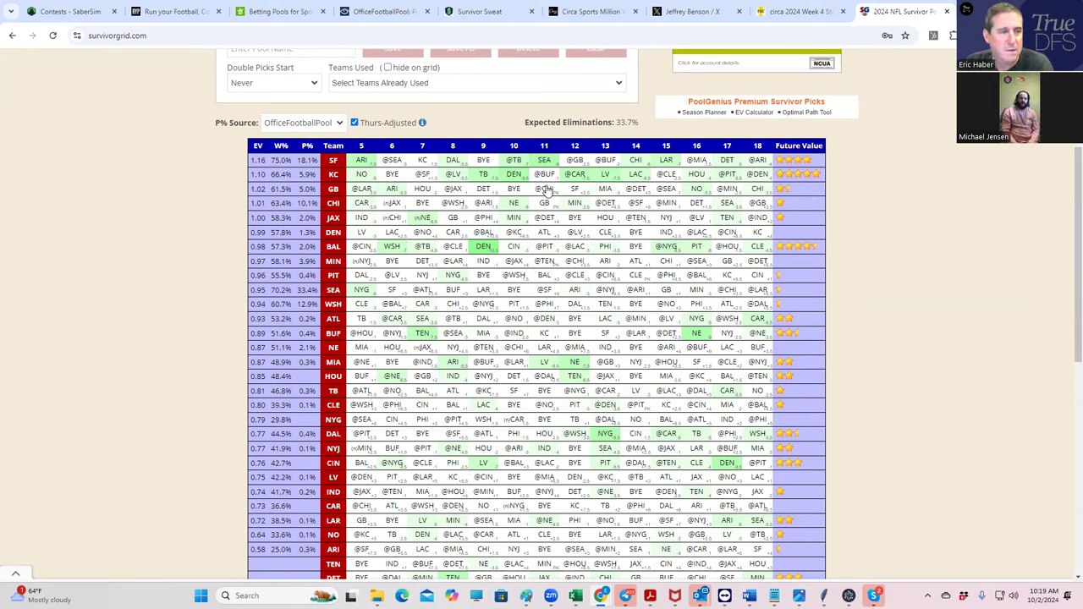
click(334, 161)
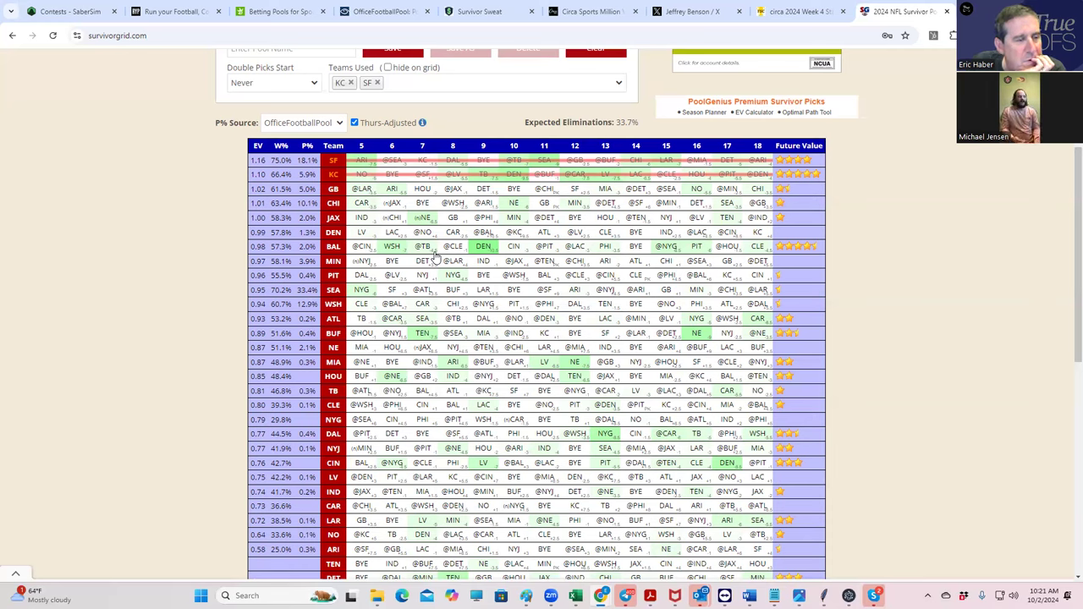
click(334, 292)
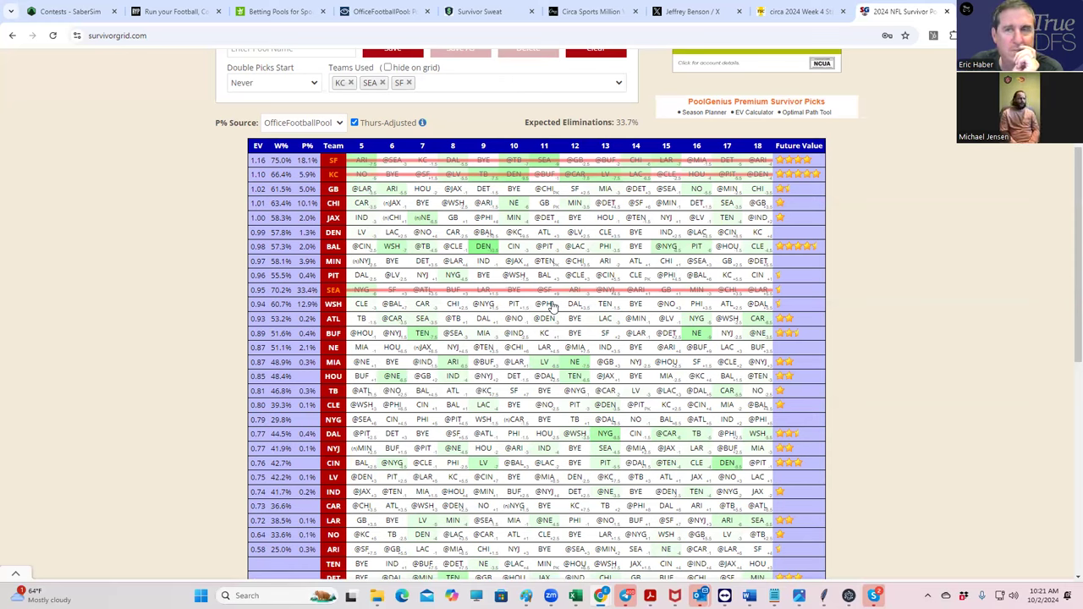
Step: Close the DraftKings pools page and sort the survivor grid by Week 11
click(285, 10)
key(ctrl+w)
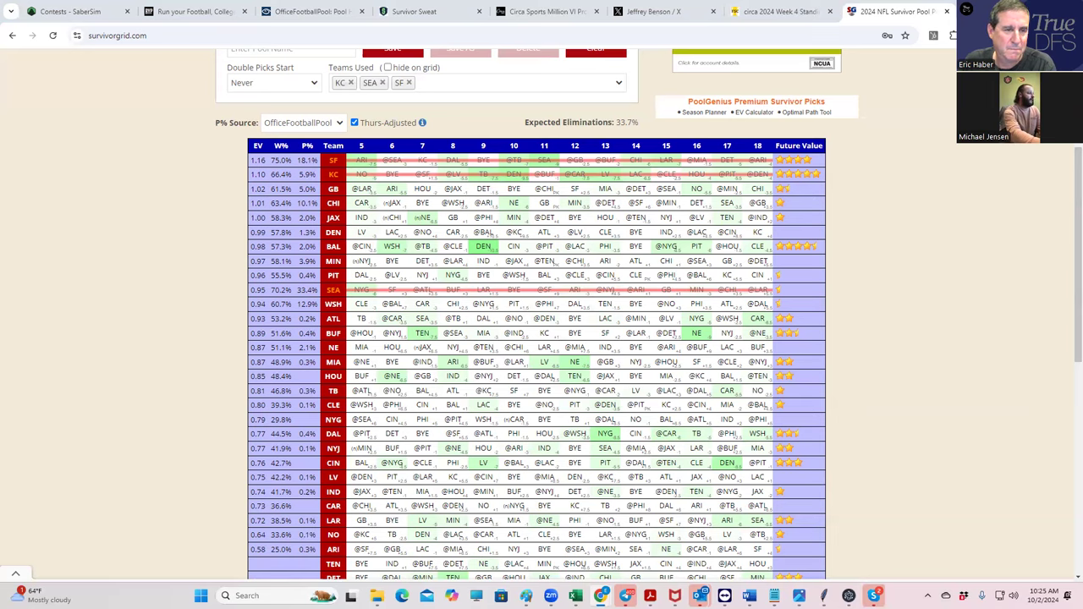
click(547, 148)
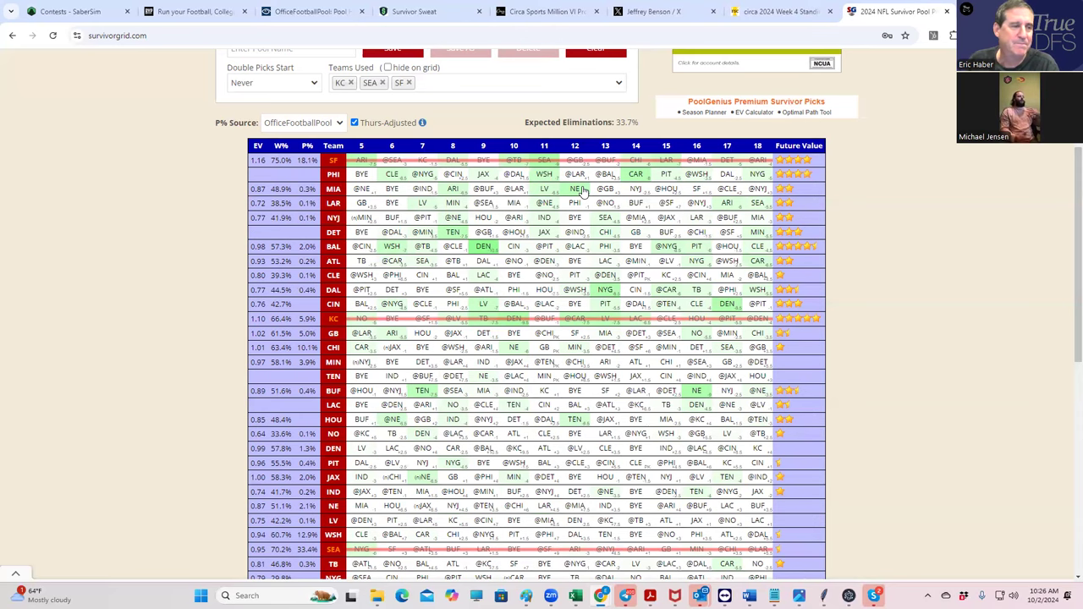
Step: Compare the grid's EV and Week 11 orderings, and leave it sorted by team name in reverse alphabetical order
click(256, 147)
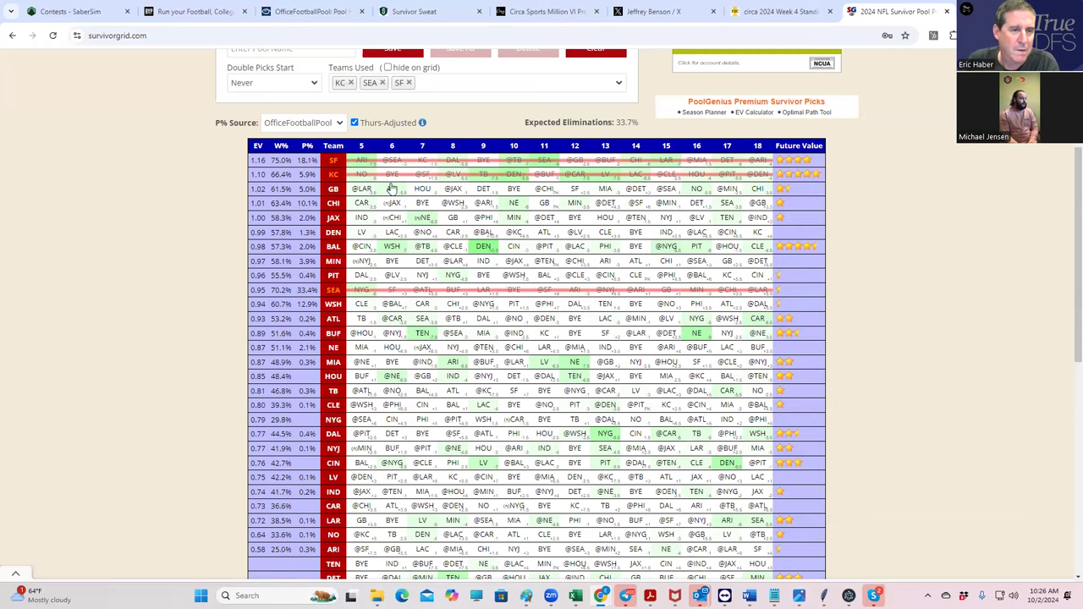
click(545, 146)
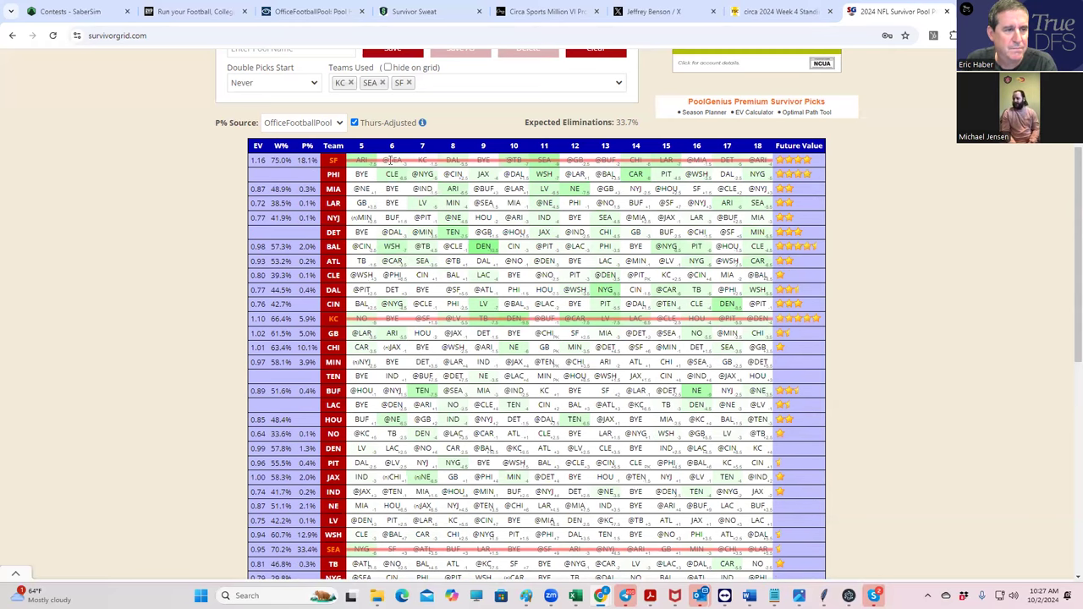
click(334, 149)
click(335, 149)
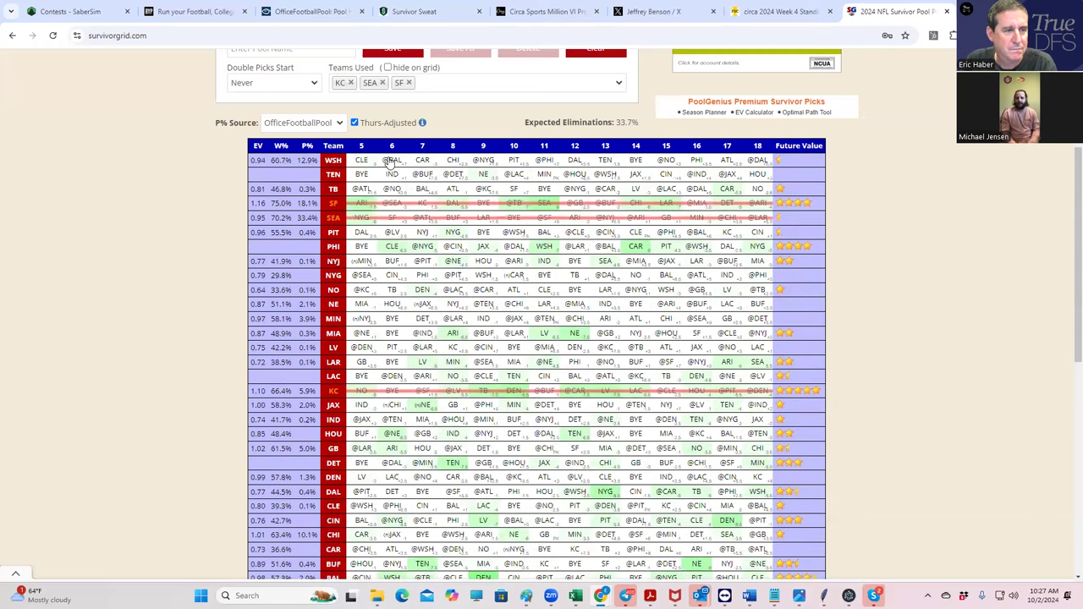
Step: Sort the survivor grid by EV from highest to lowest, and mark BAL and WSH as used teams
click(257, 145)
click(257, 146)
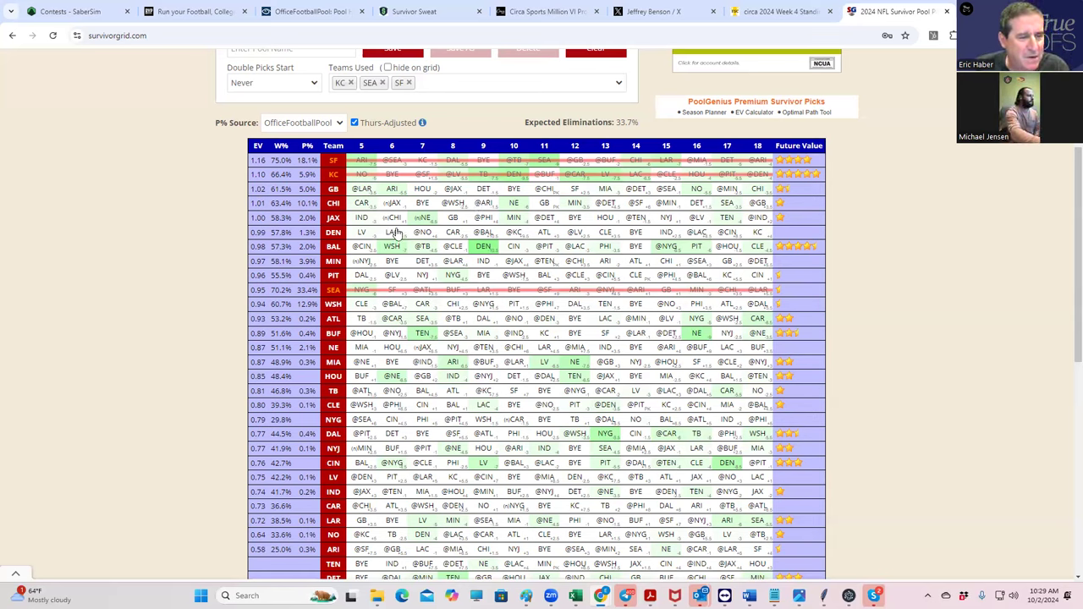
click(333, 249)
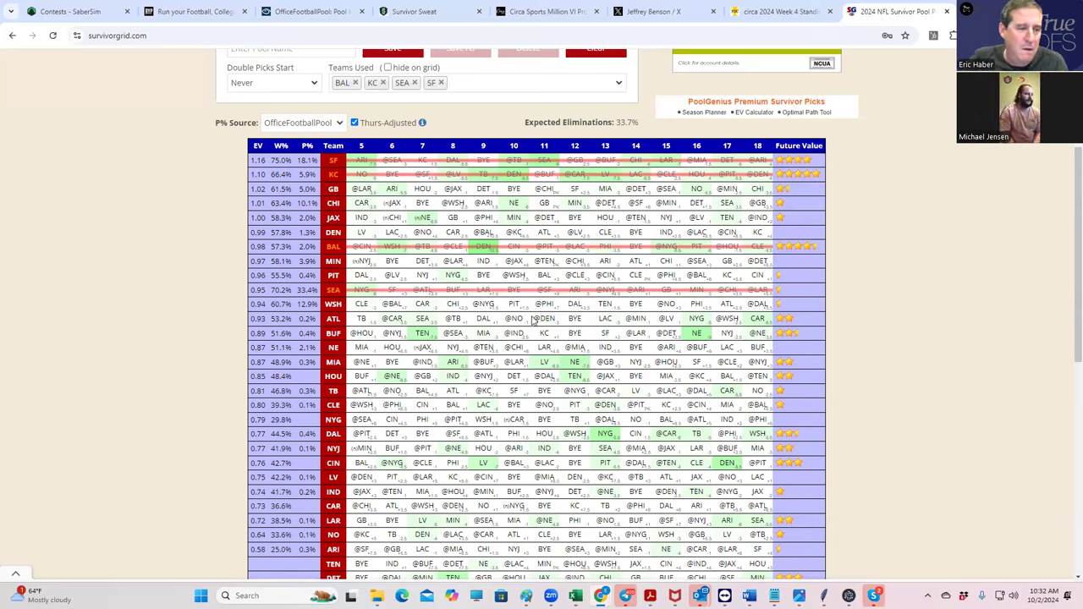
click(332, 305)
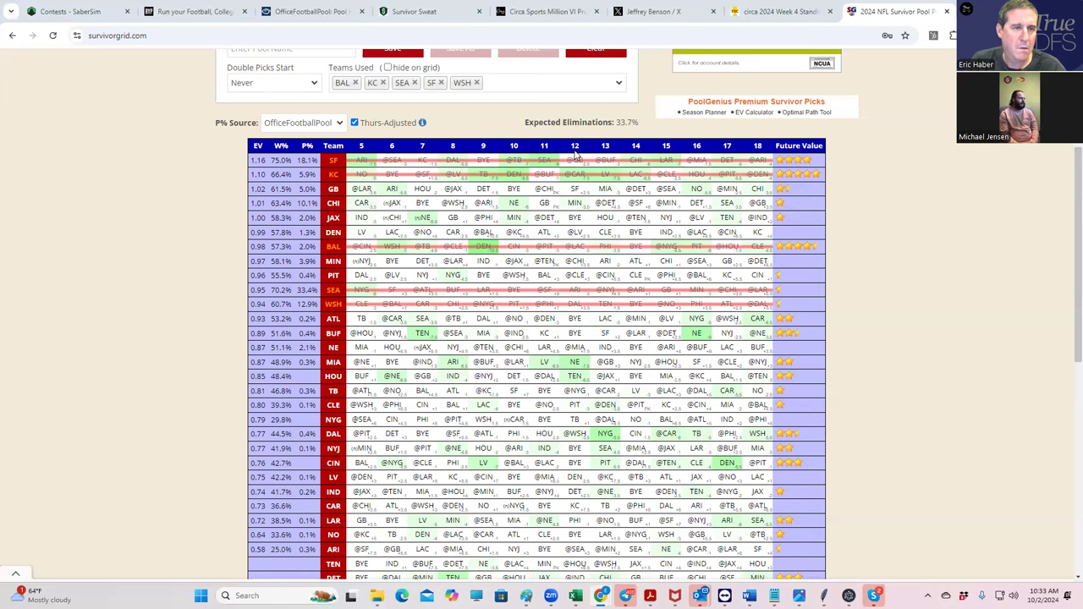
Step: Sort the grid by Week 11, and check the entries on OfficeFootballPool, Survivor Sweat and RunYourPool before returning to SurvivorGrid
click(547, 147)
click(547, 147)
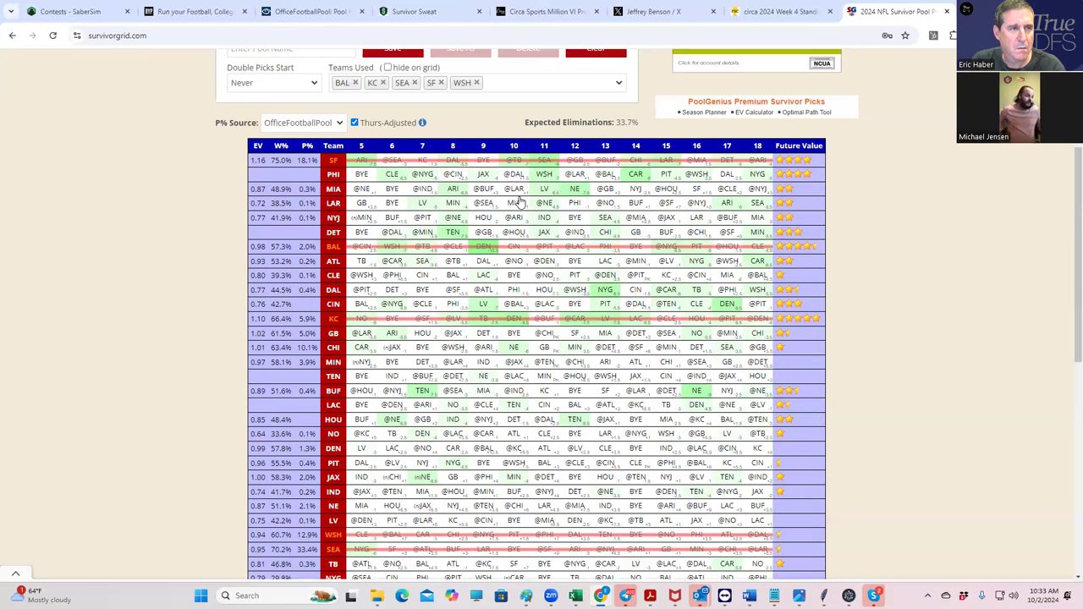
click(298, 12)
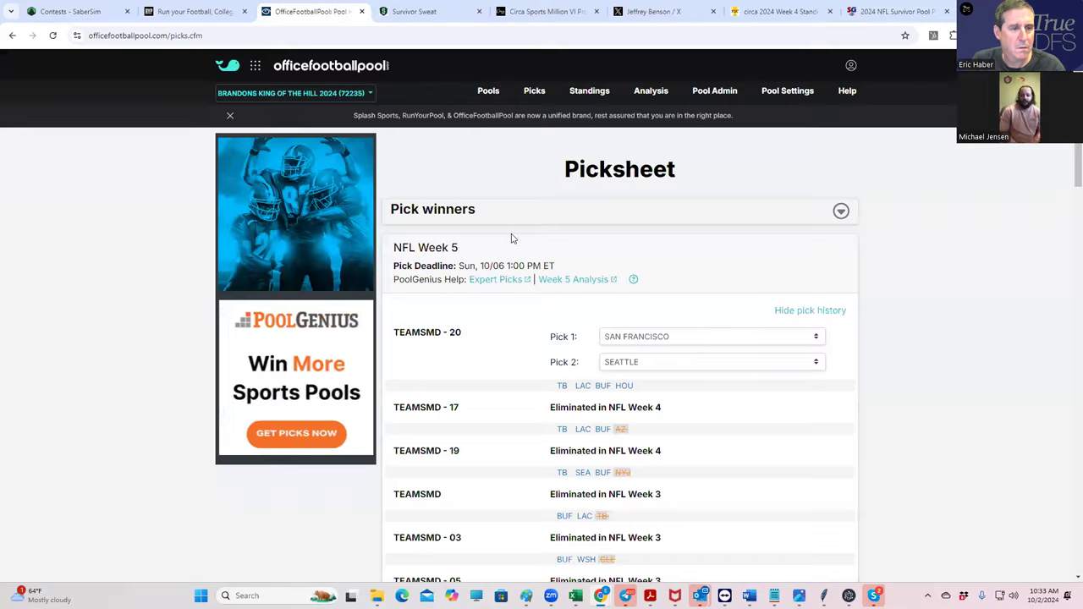
click(410, 15)
click(191, 13)
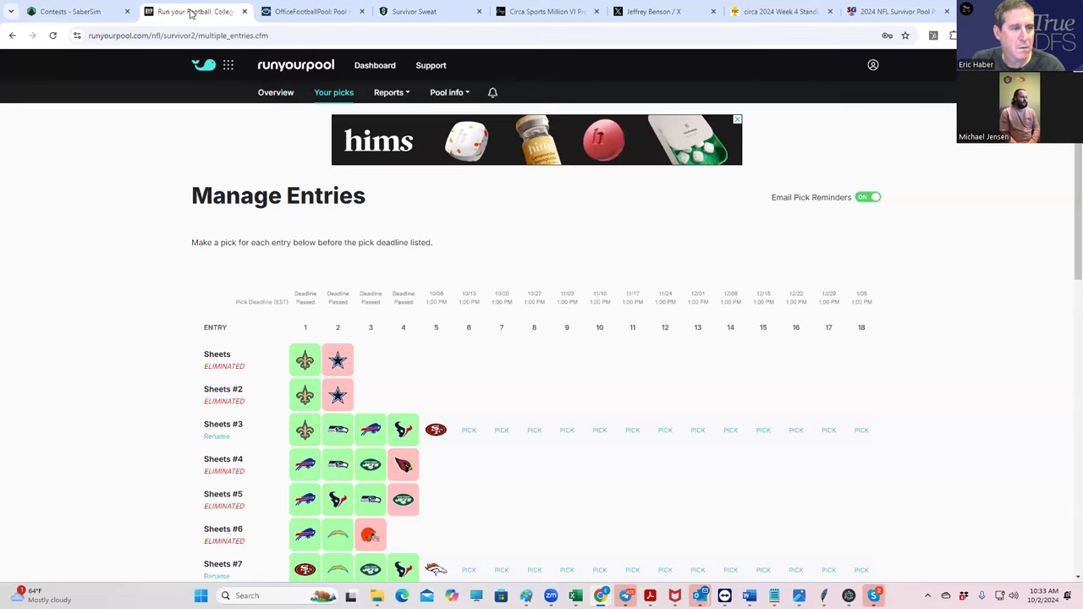
click(854, 10)
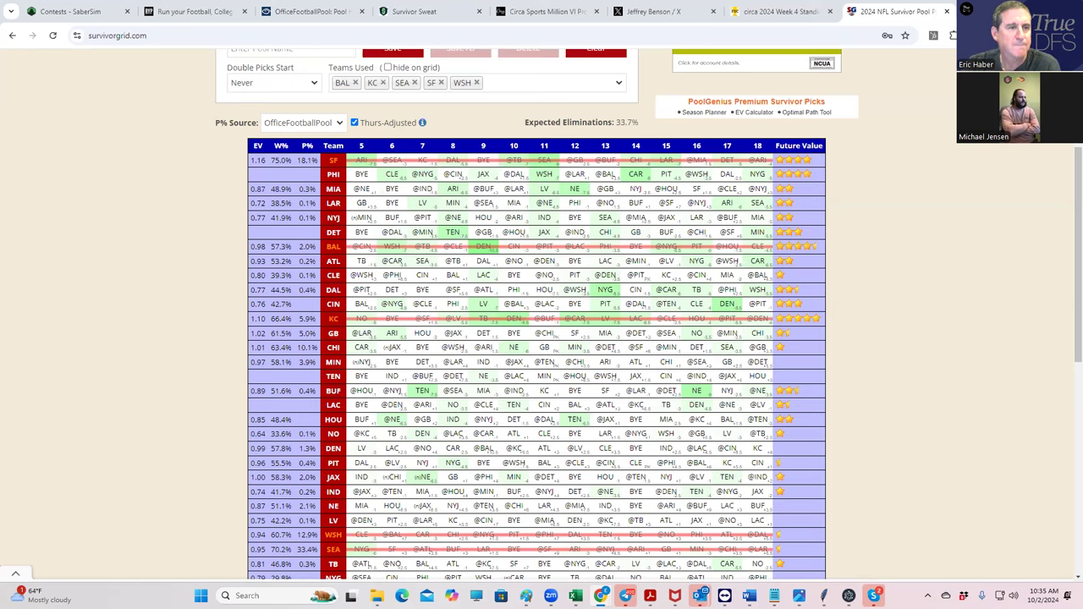
Step: Compare the grid's Week 7 and Week 8 orderings, and leave it sorted by EV from highest to lowest
click(417, 147)
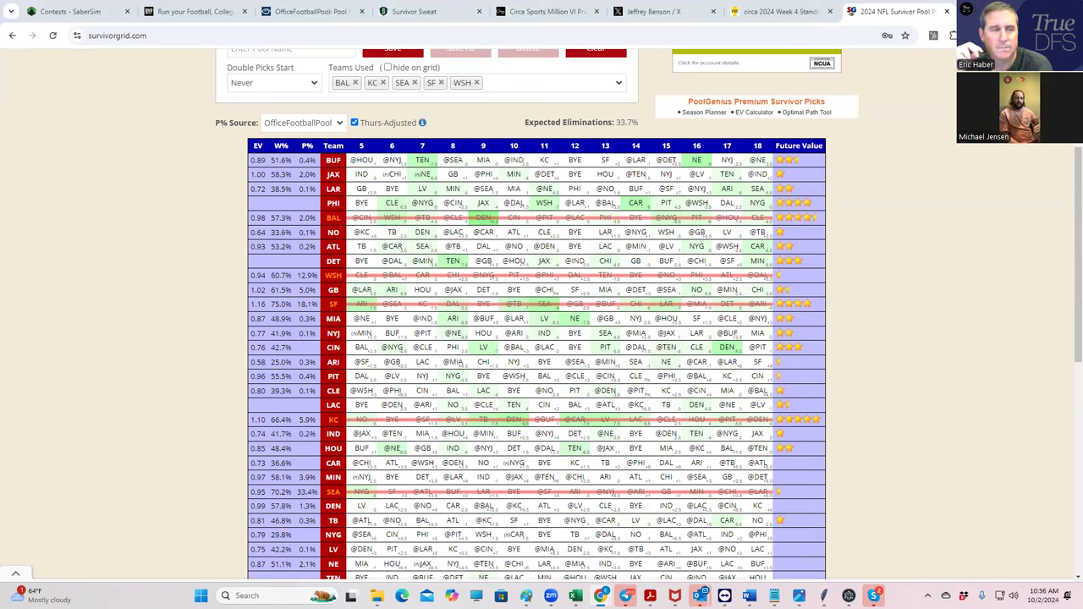
click(454, 146)
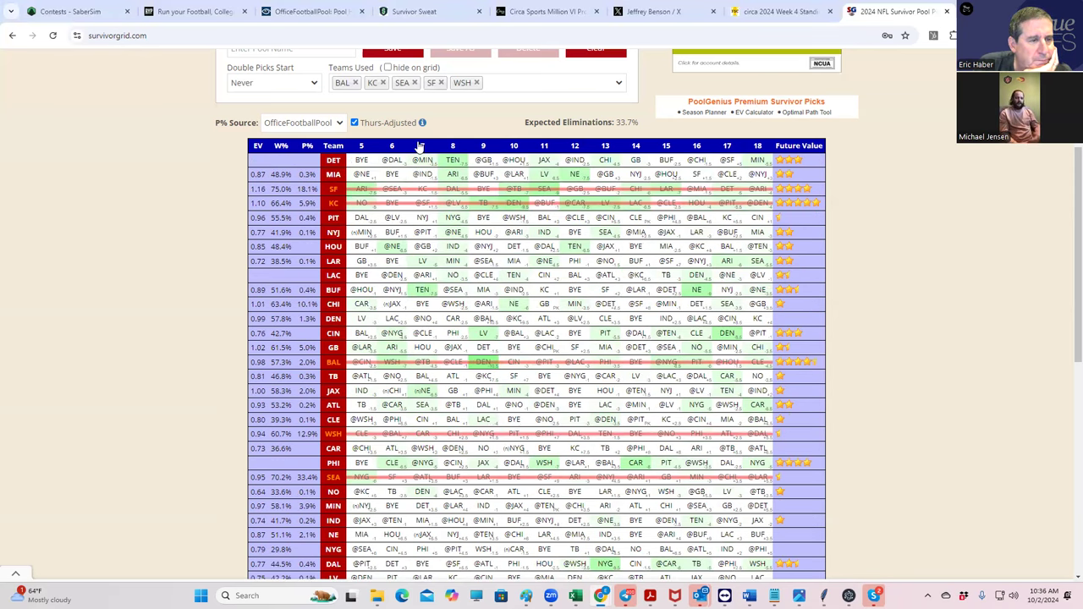
click(422, 147)
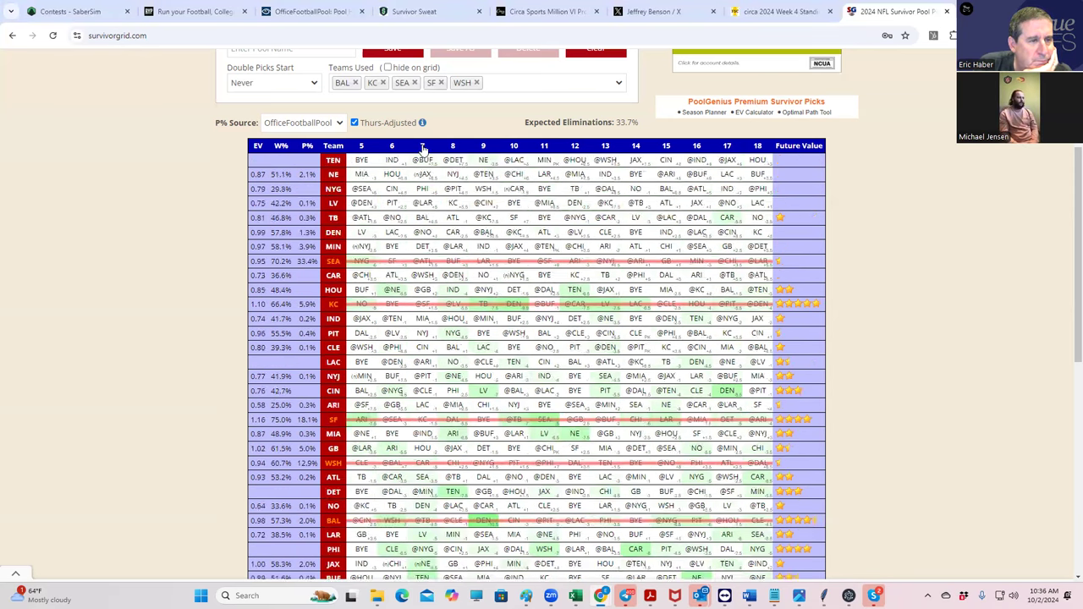
click(423, 150)
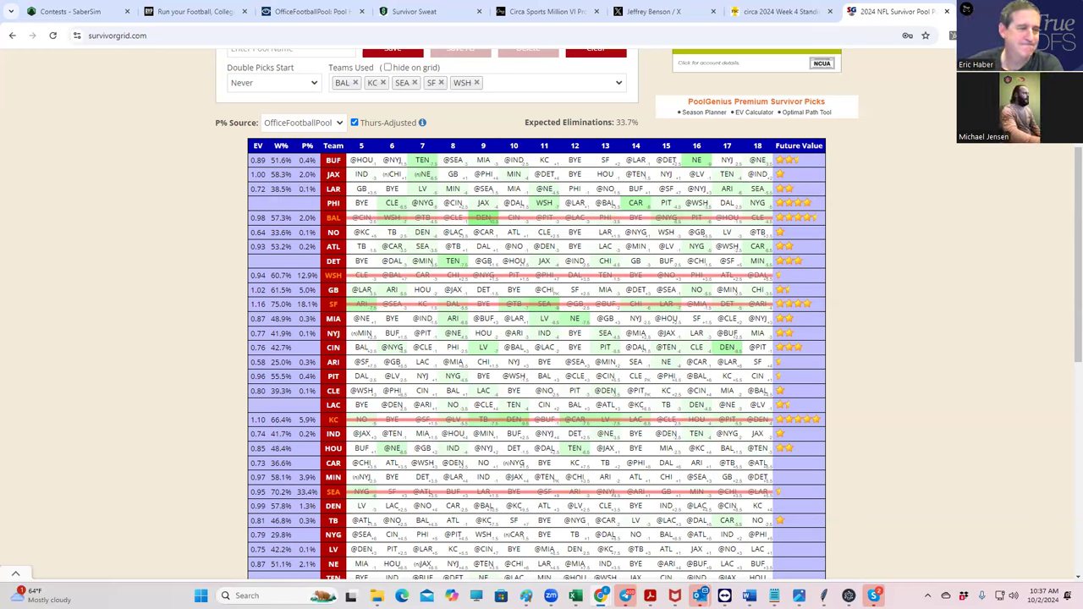
click(259, 147)
click(259, 145)
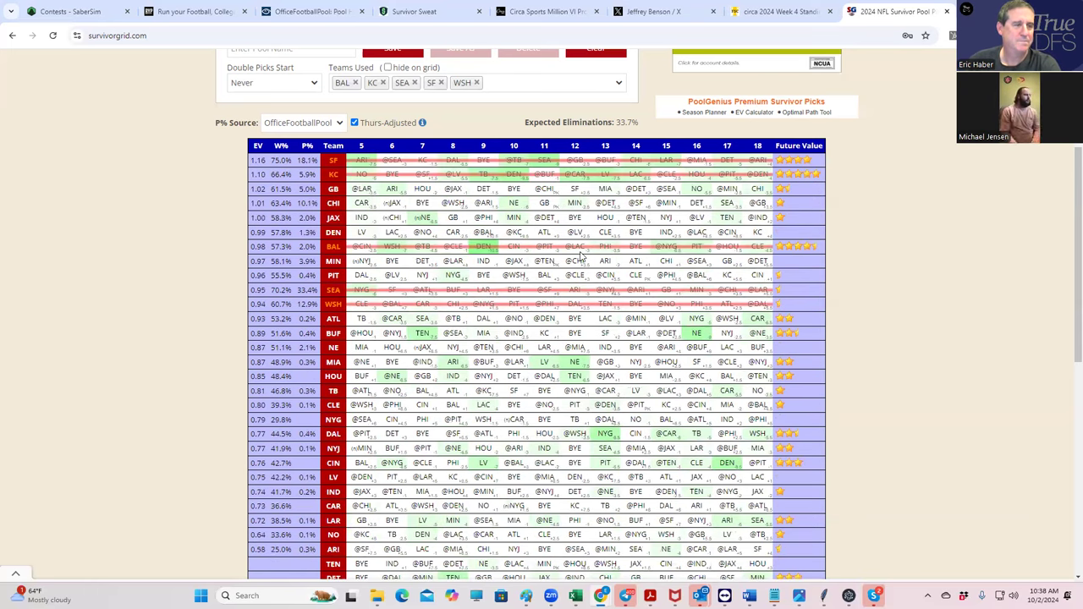